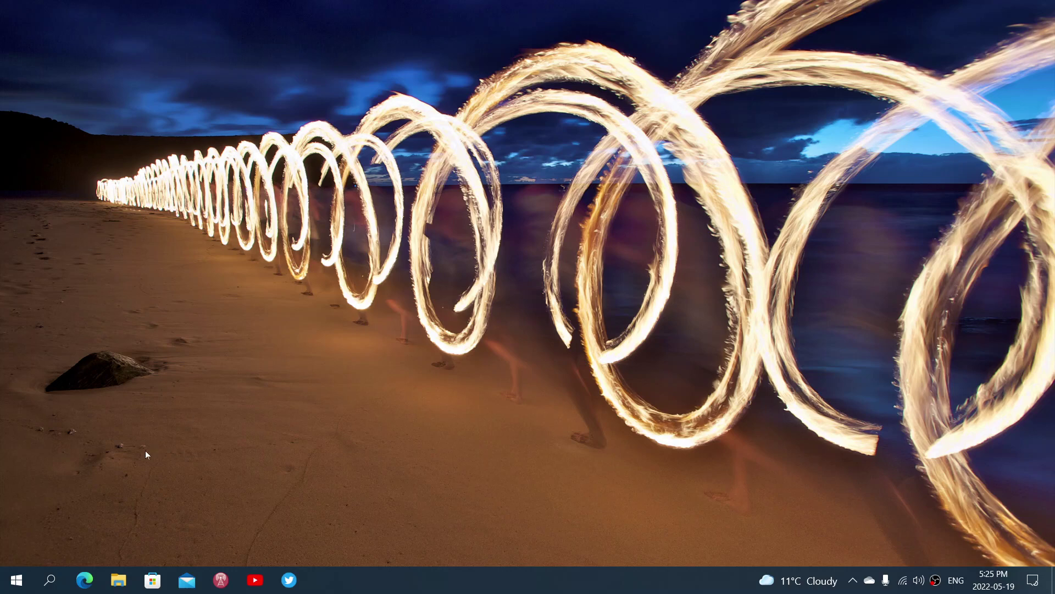
Launch Settings from the Start menu and go into Ease of Access, scrolling the sidebar
click(17, 582)
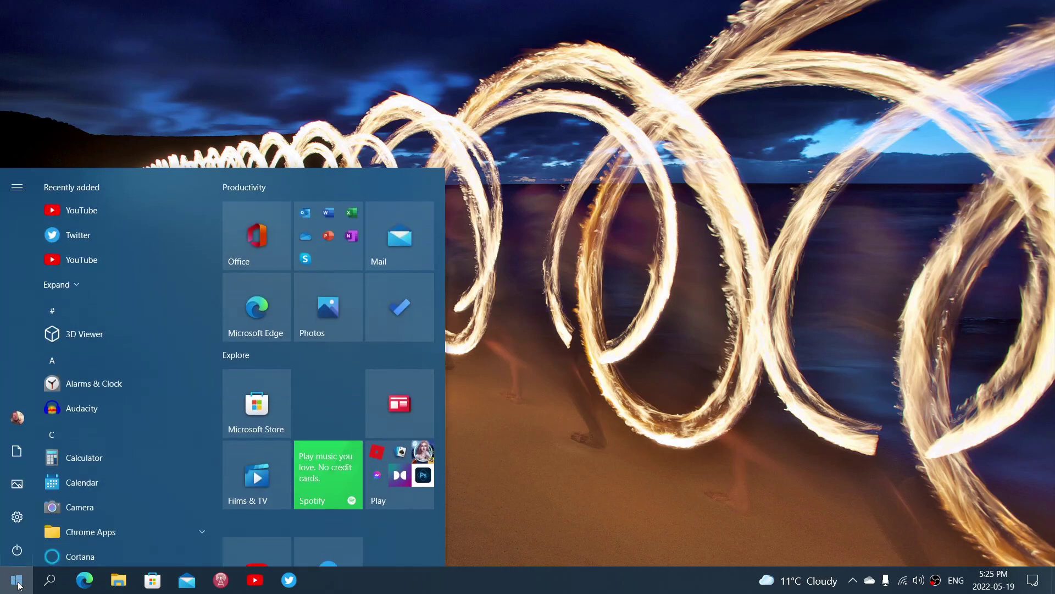
click(19, 518)
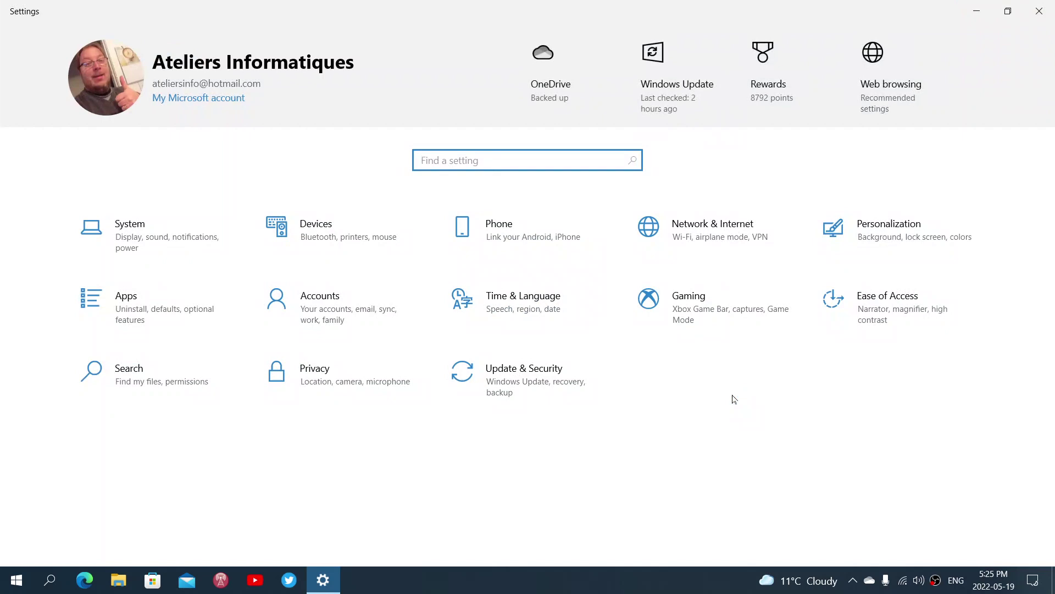
click(906, 309)
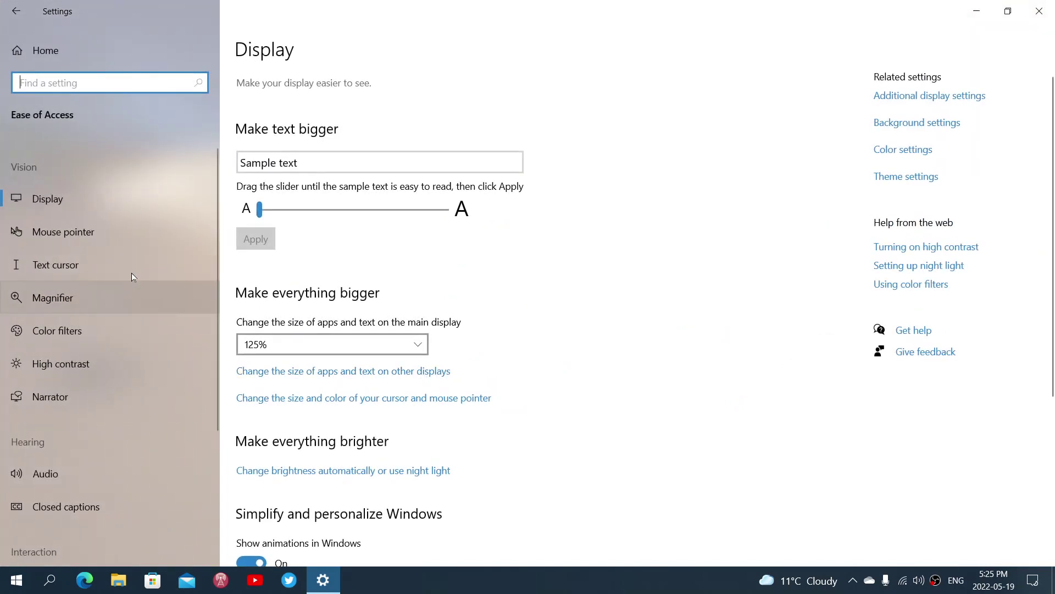
scroll(121, 271, down, 3)
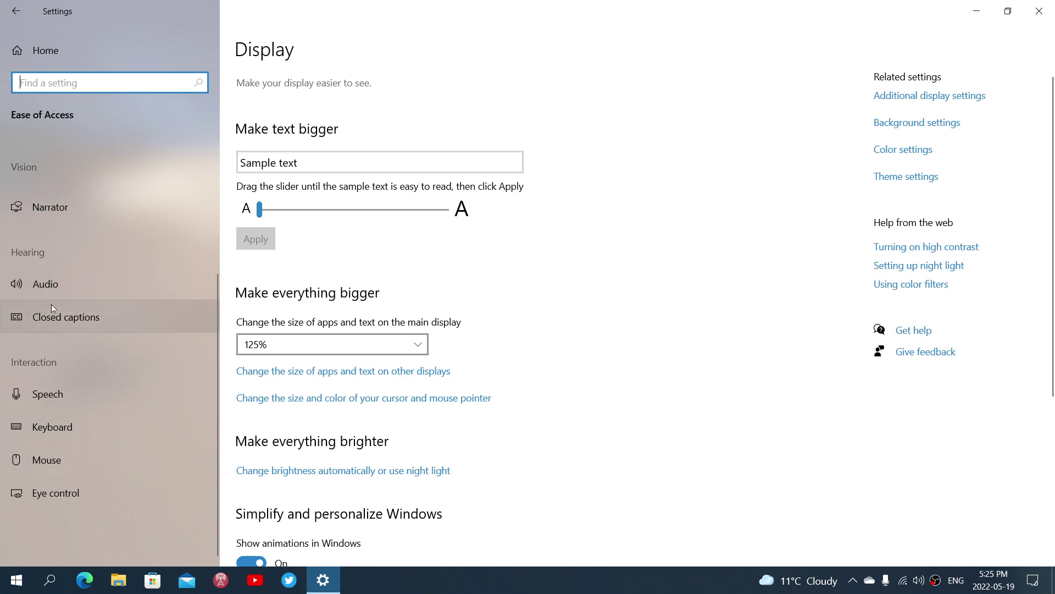
On the Closed captions page, try caption colour Black, then Green, and settle on White
click(110, 319)
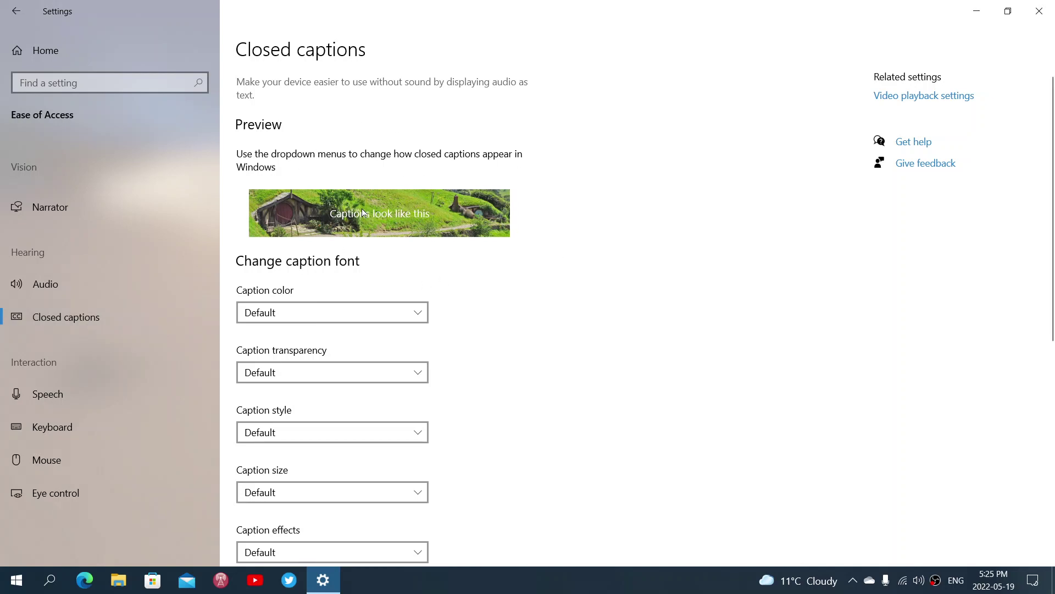
click(367, 315)
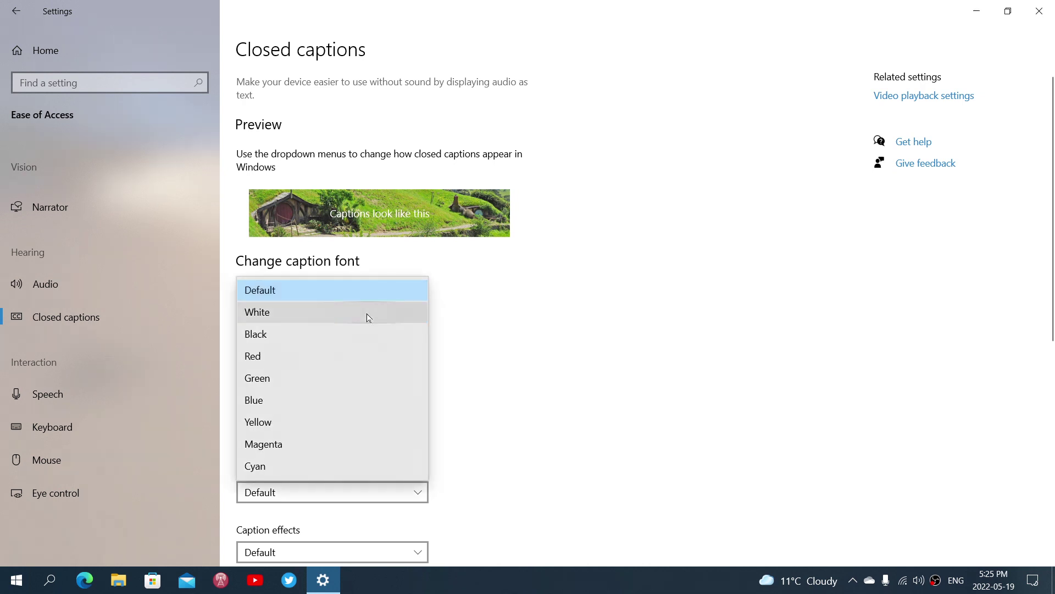
click(357, 332)
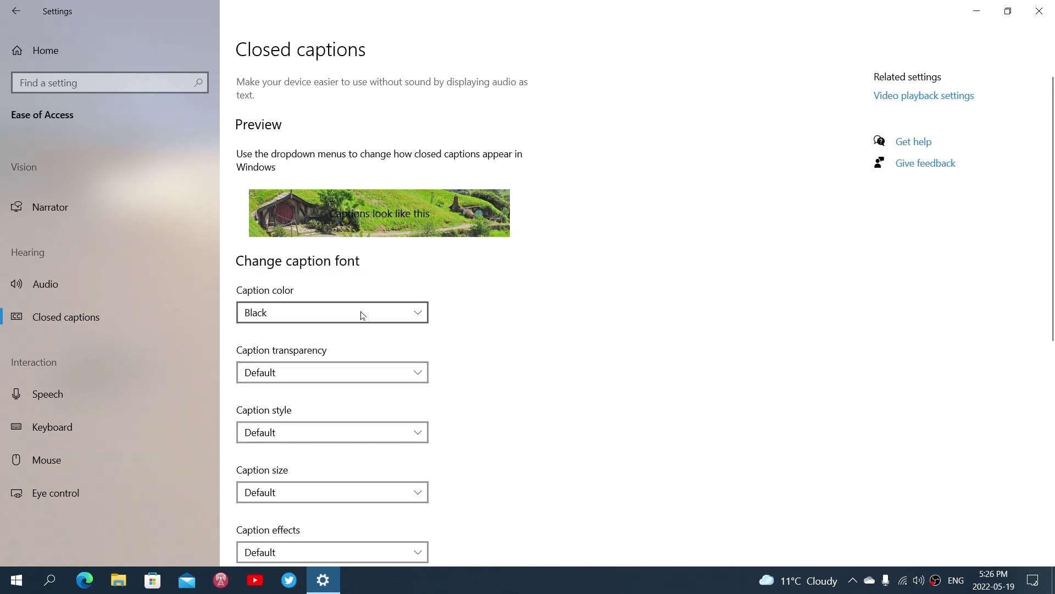
click(361, 313)
click(342, 360)
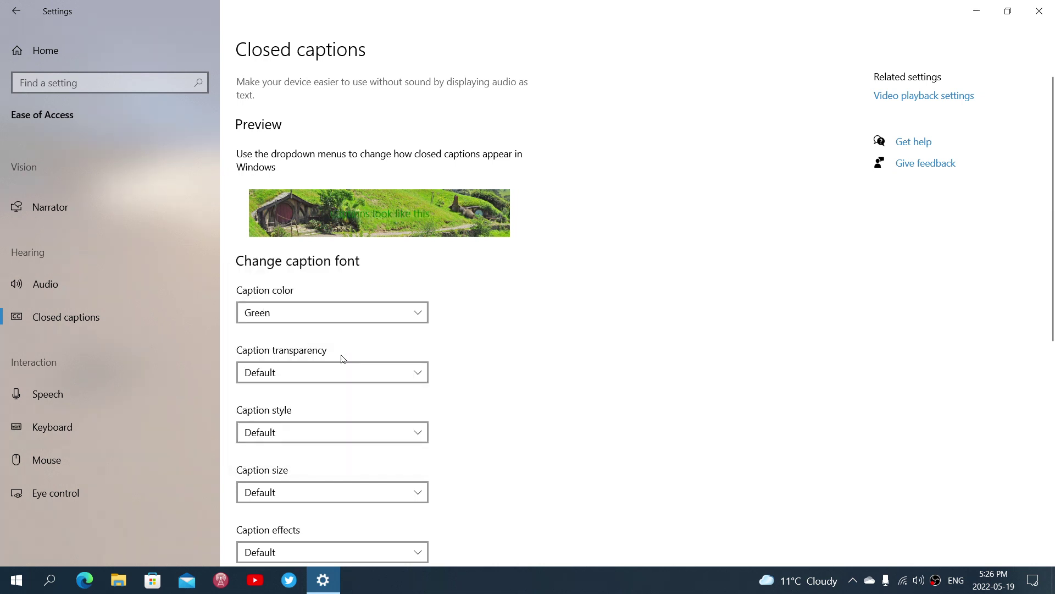
click(361, 319)
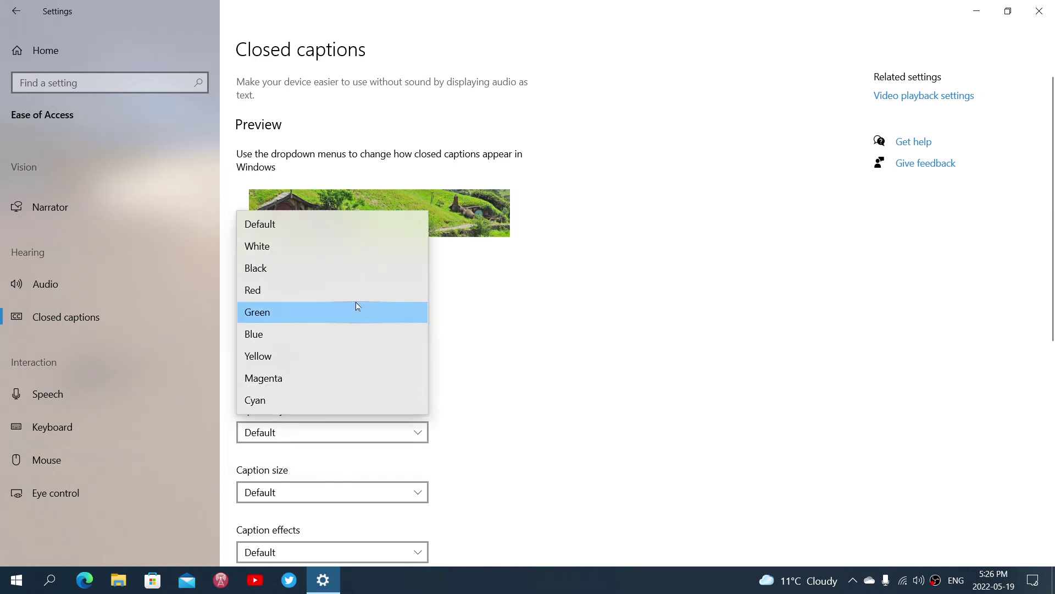
click(355, 248)
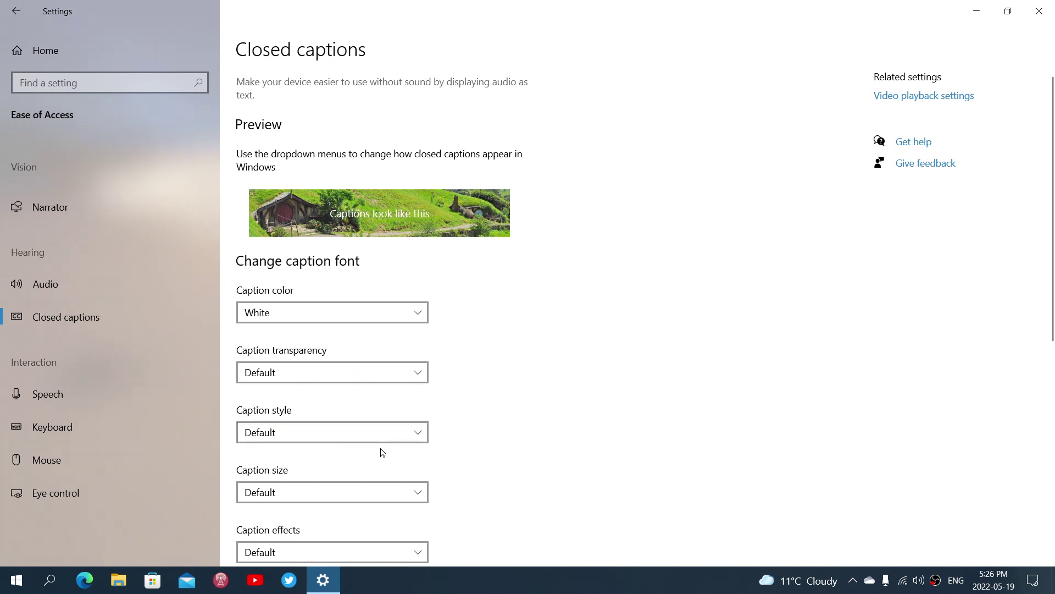
Set the caption background colour to Black
scroll(517, 443, down, 4)
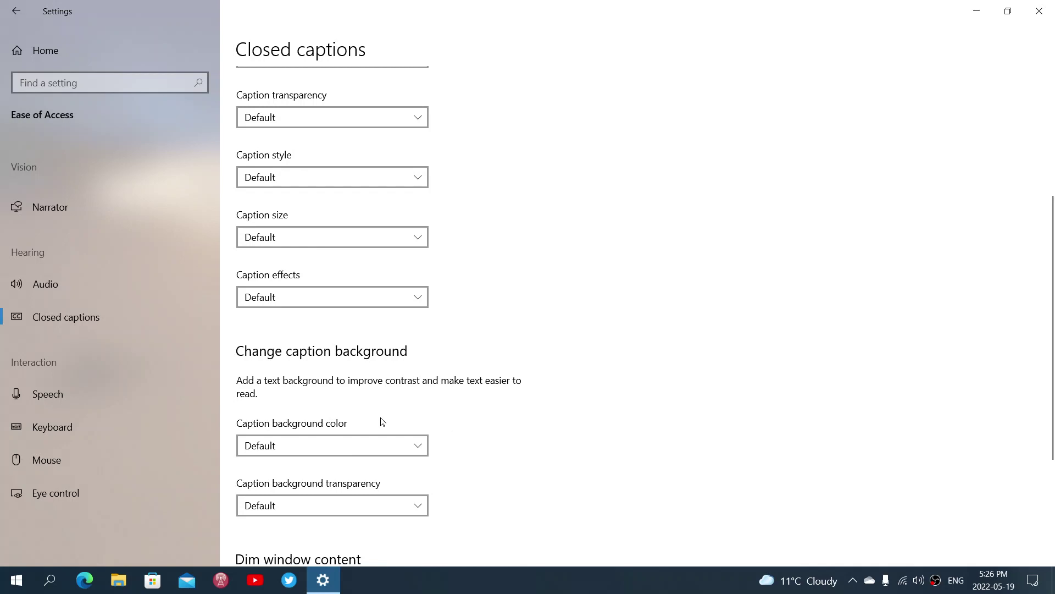
click(355, 449)
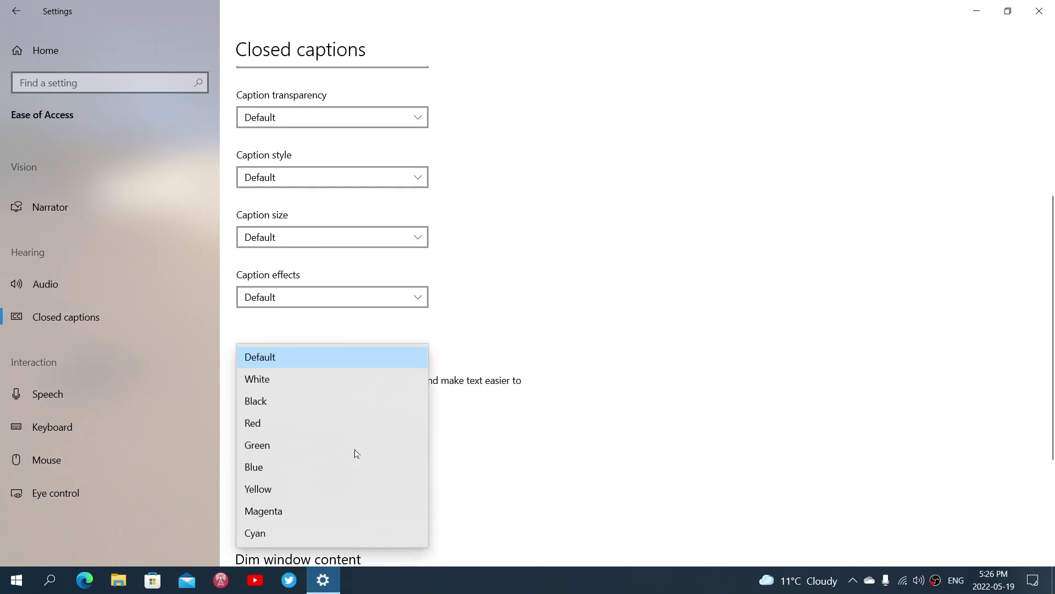
click(351, 399)
Switch caption style to Mono serif and back to Default, then make caption text Yellow
scroll(636, 384, up, 5)
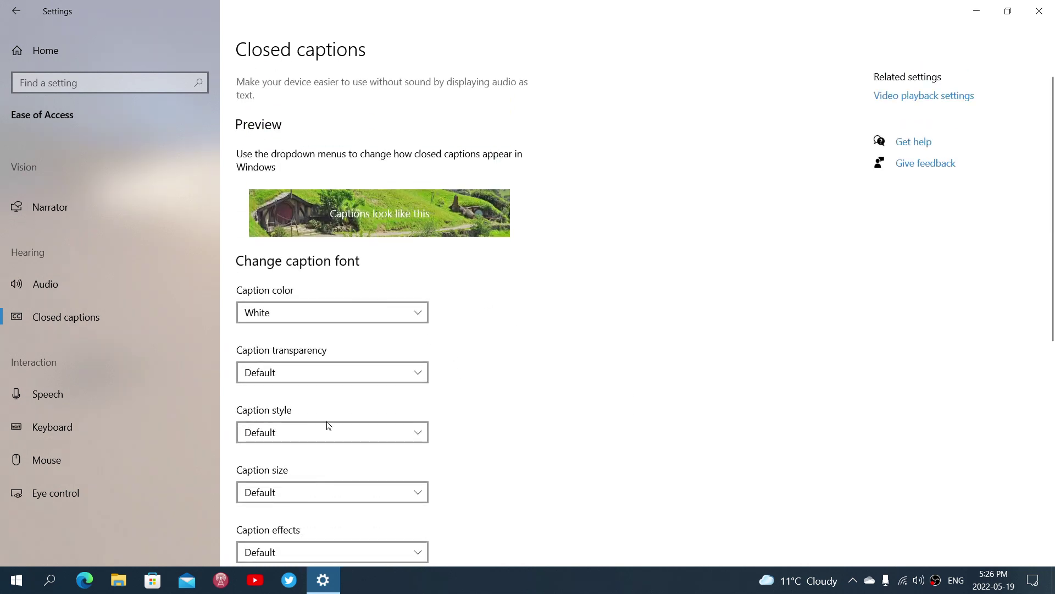
click(318, 434)
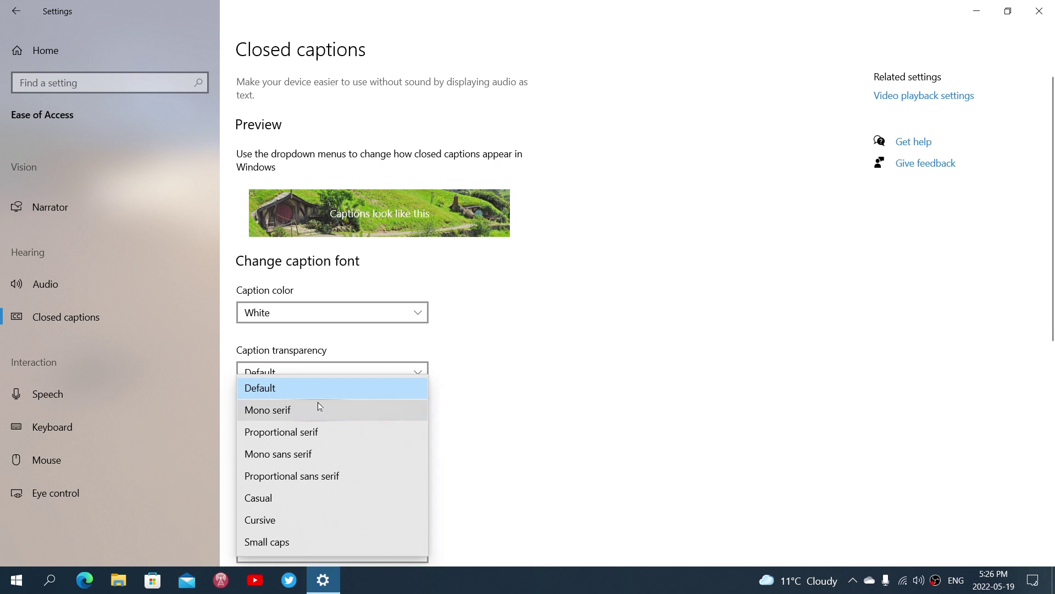
click(316, 411)
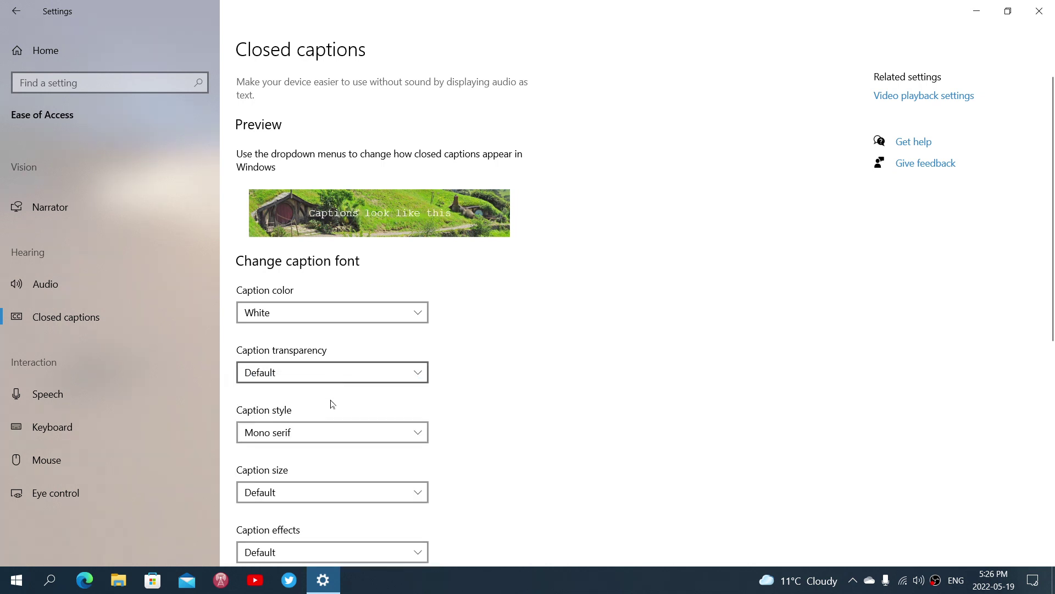
click(321, 432)
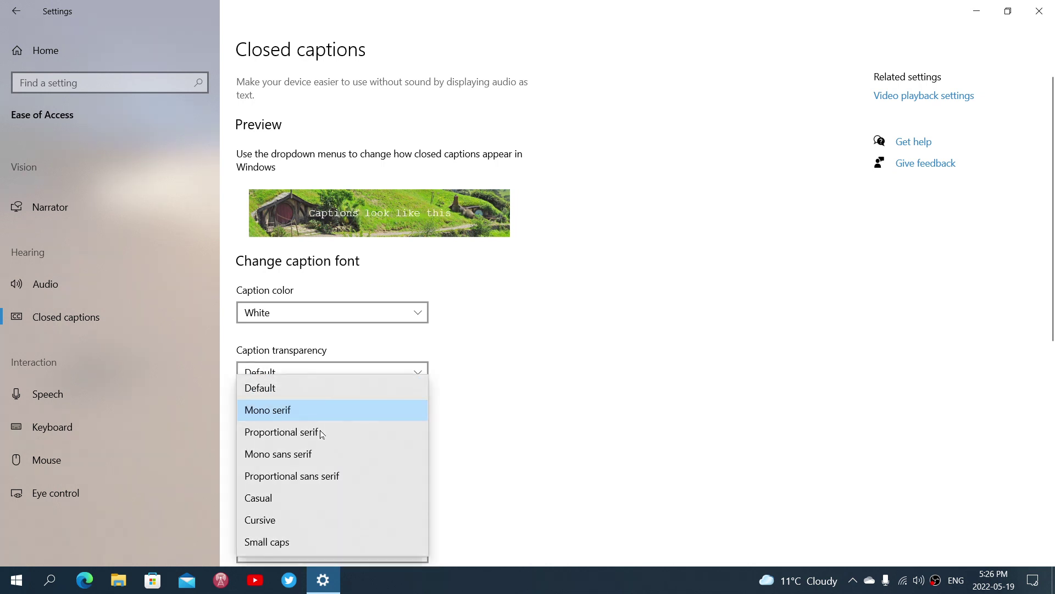
click(331, 388)
click(335, 313)
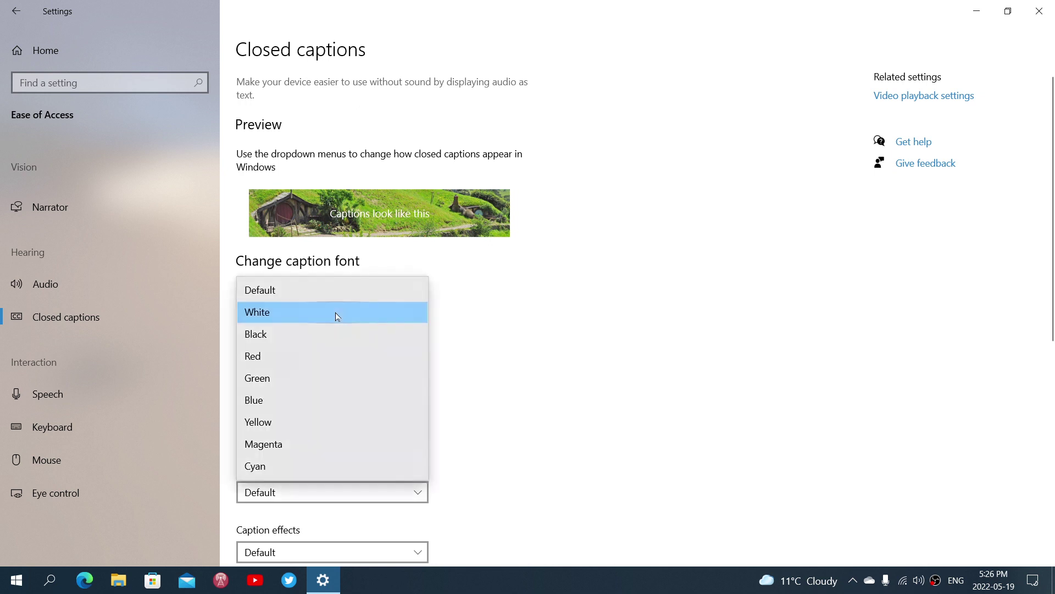
click(307, 430)
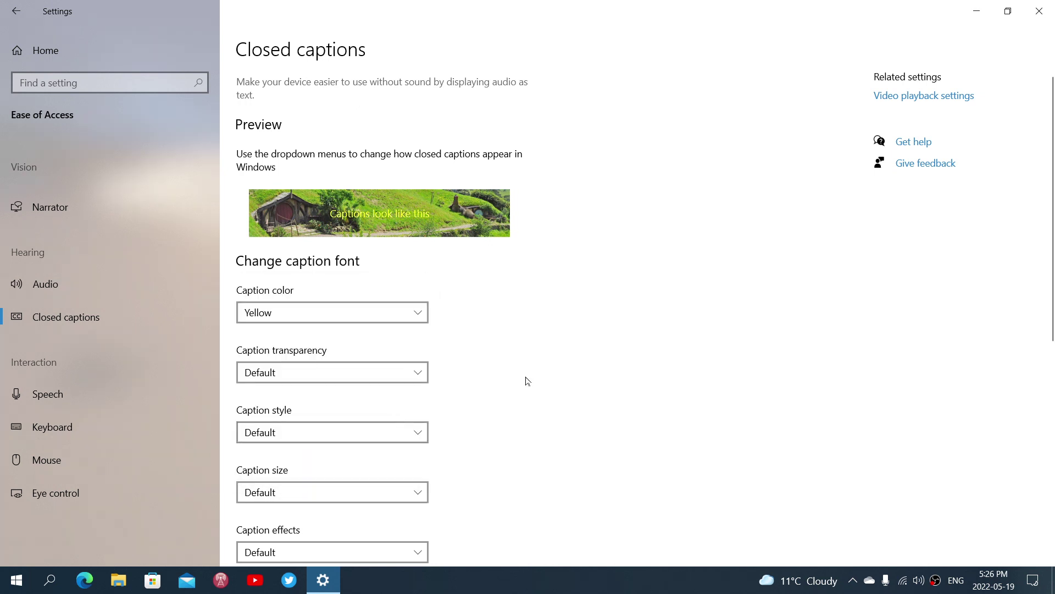
Set the caption background transparency to Opaque
scroll(535, 378, down, 8)
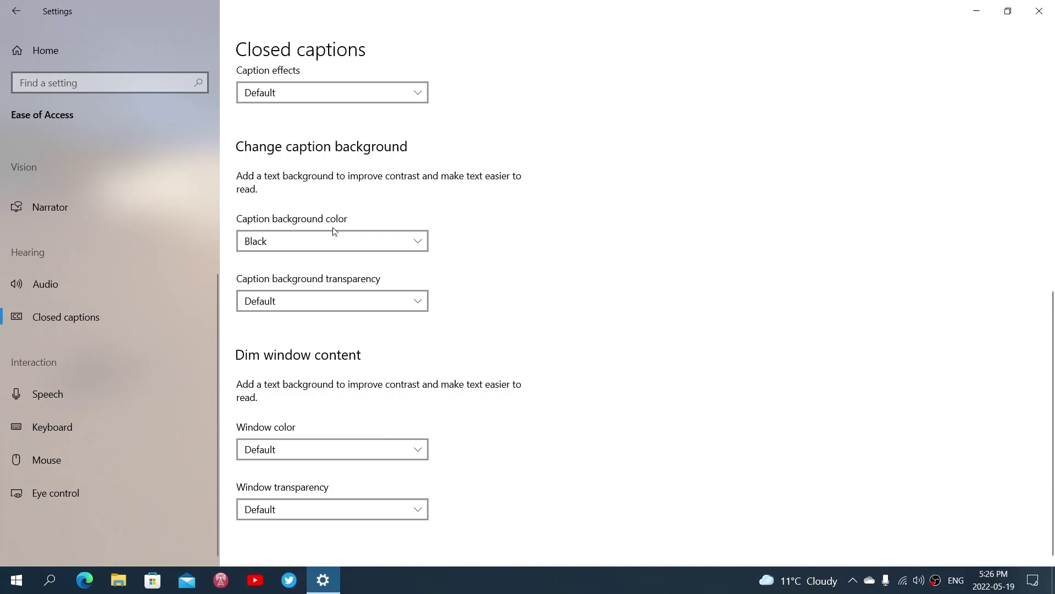
click(319, 300)
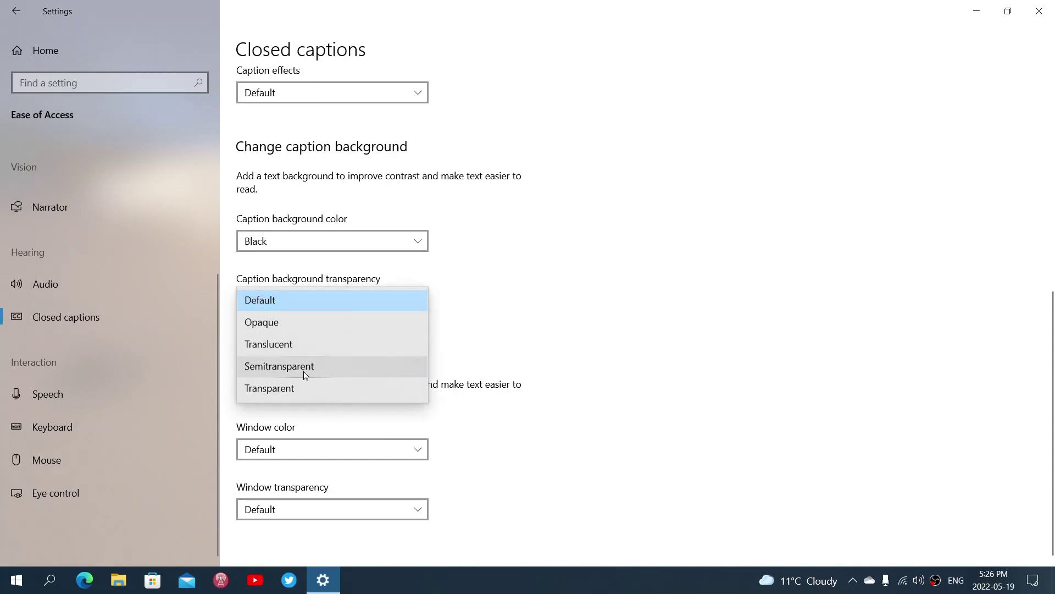
click(312, 322)
scroll(537, 300, up, 8)
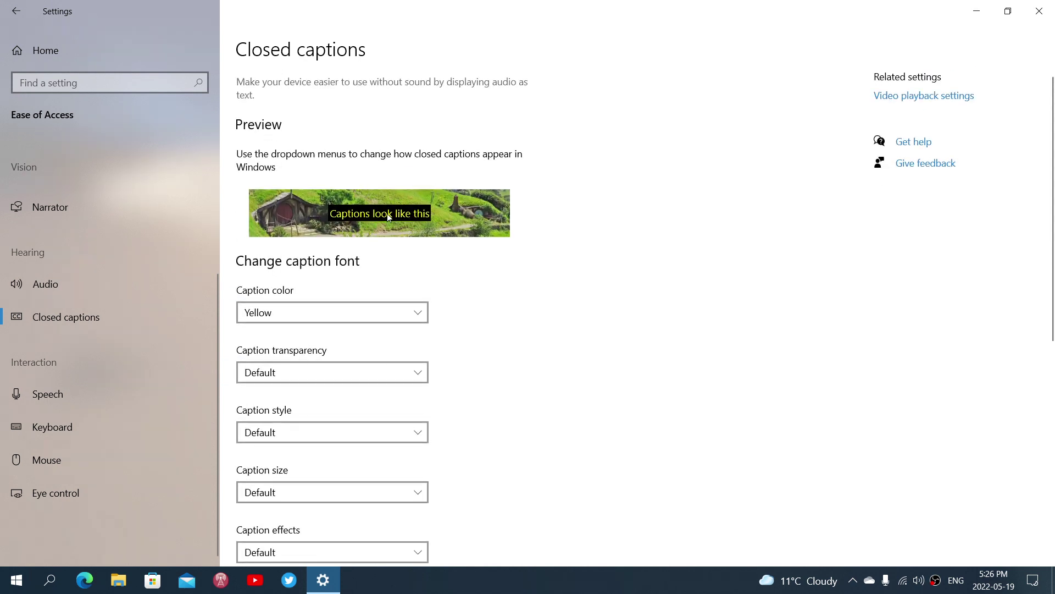
Reset caption background transparency and caption background colour both to Default
scroll(465, 319, down, 7)
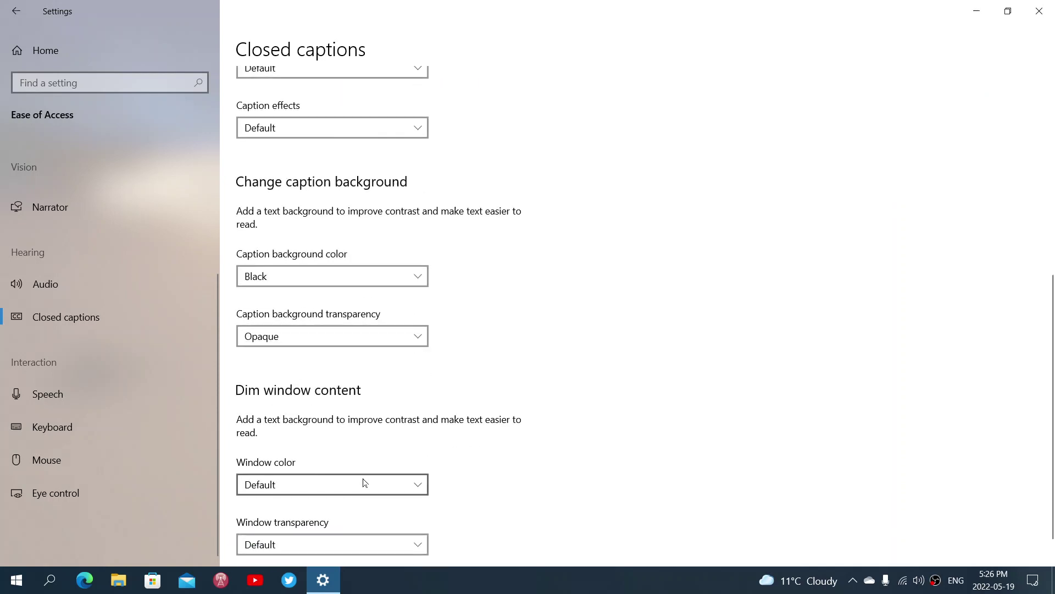
scroll(365, 480, down, 1)
click(325, 302)
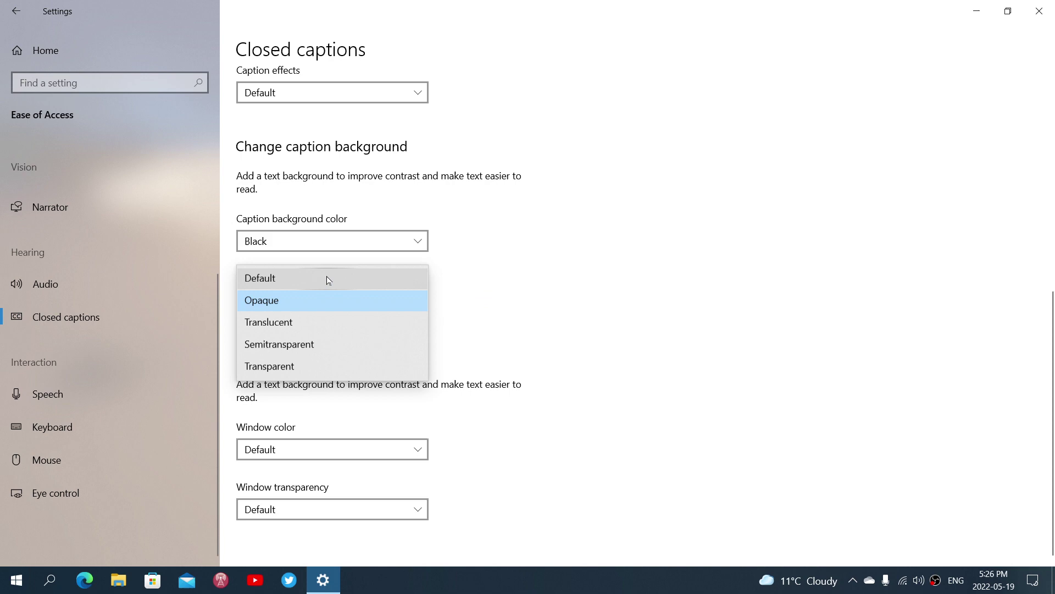
click(327, 278)
click(335, 241)
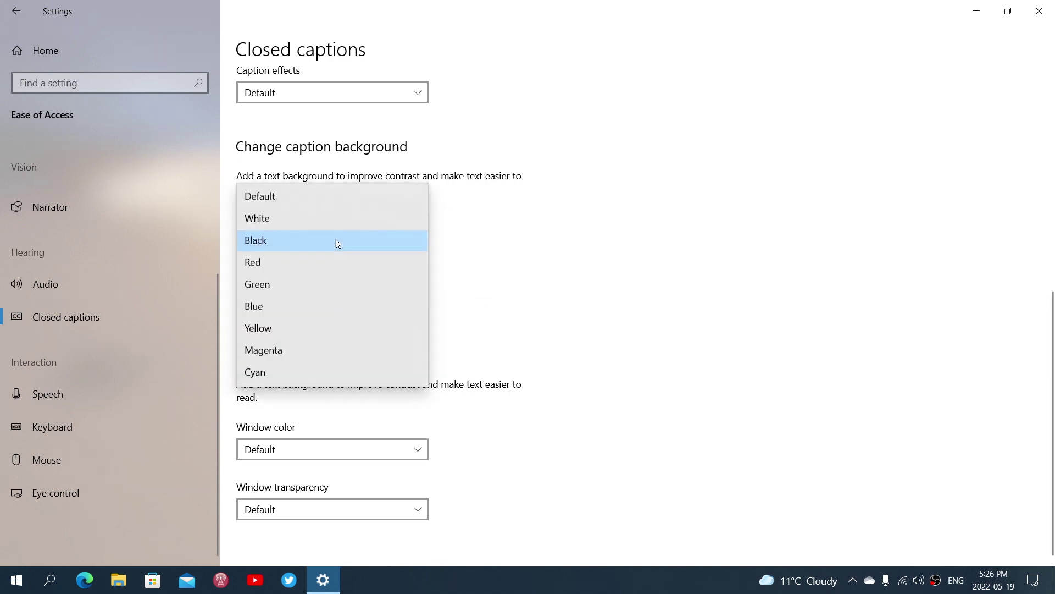
click(332, 199)
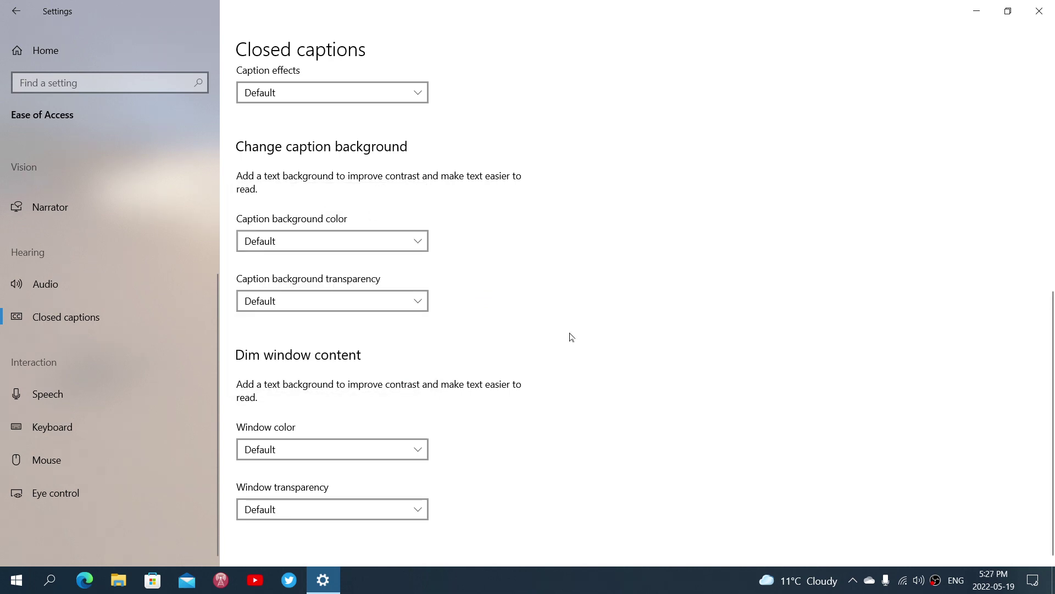
Reset the caption colour to Default
scroll(570, 336, up, 6)
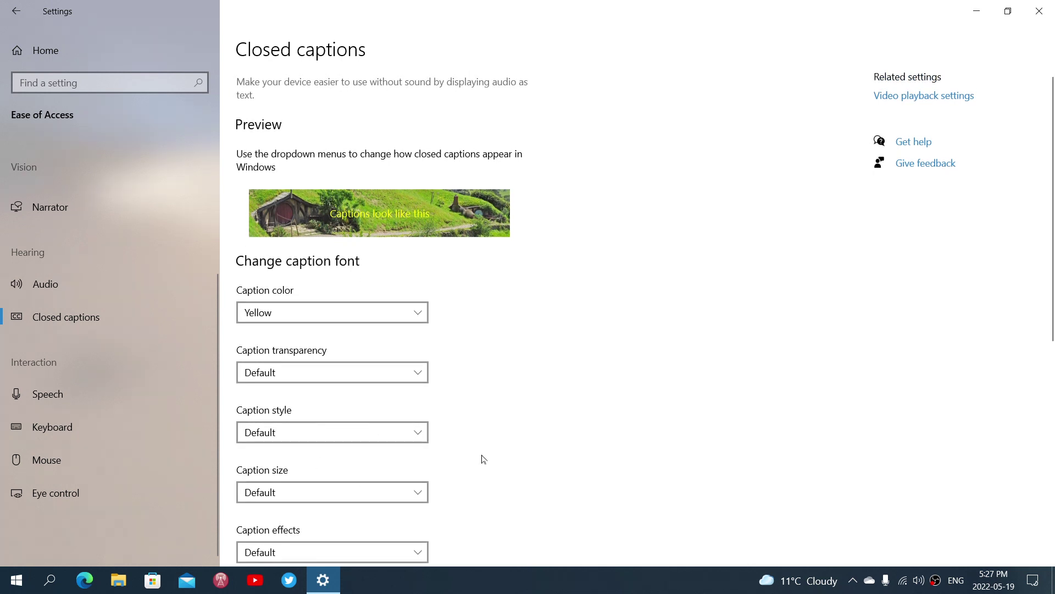
scroll(497, 358, down, 5)
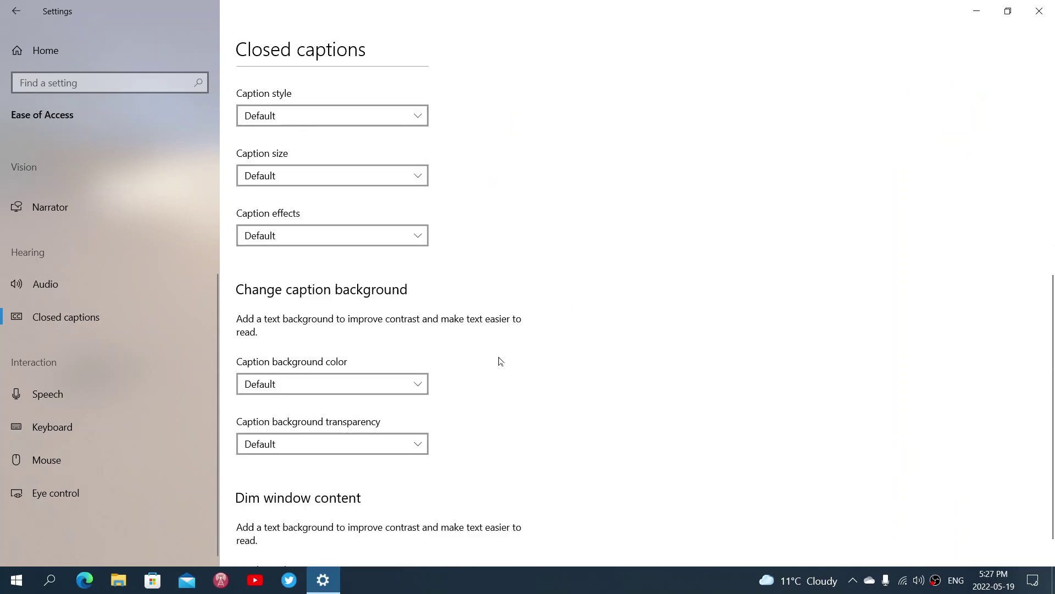
scroll(500, 361, up, 5)
click(325, 311)
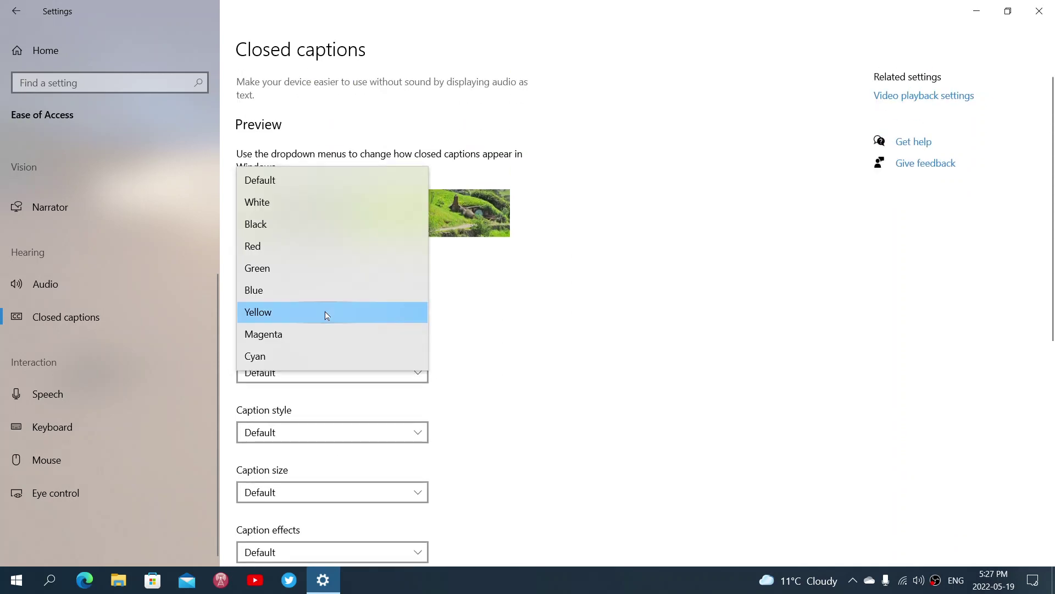
click(346, 180)
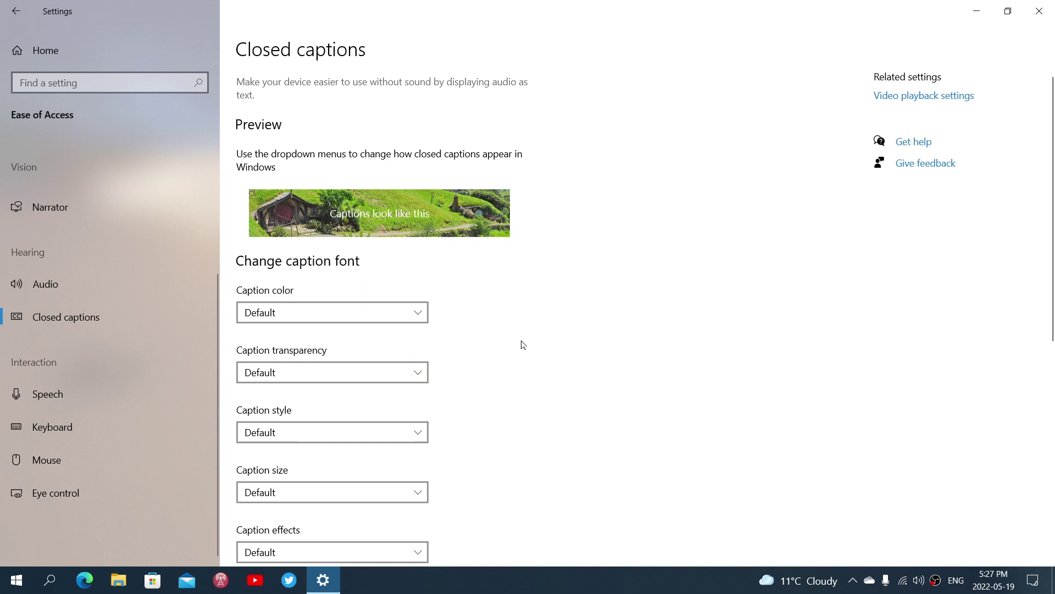
Visit the Audio page, return to Closed captions, and close the Settings window
scroll(523, 345, down, 7)
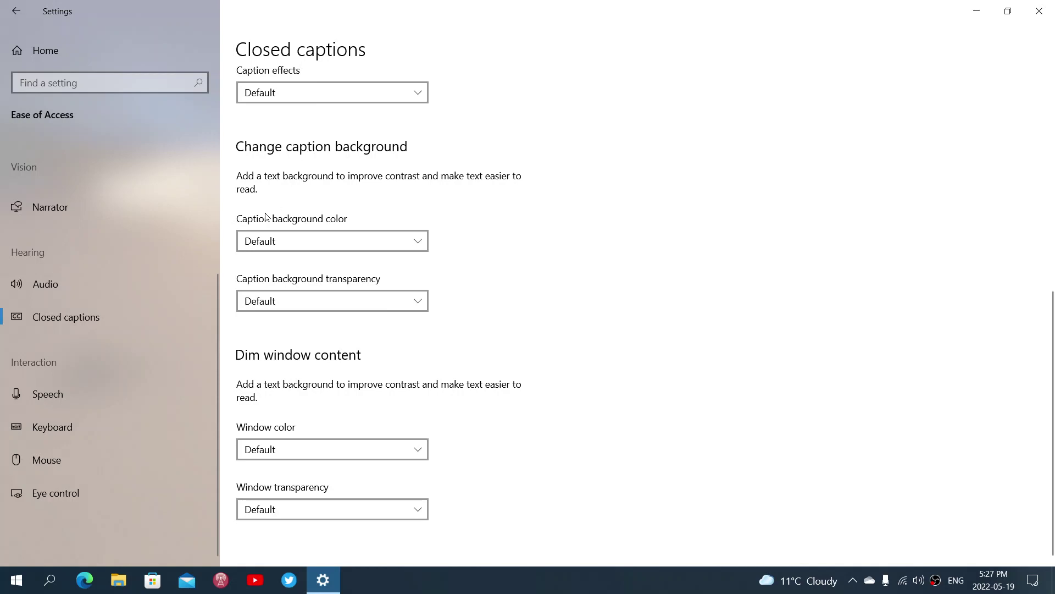
click(121, 283)
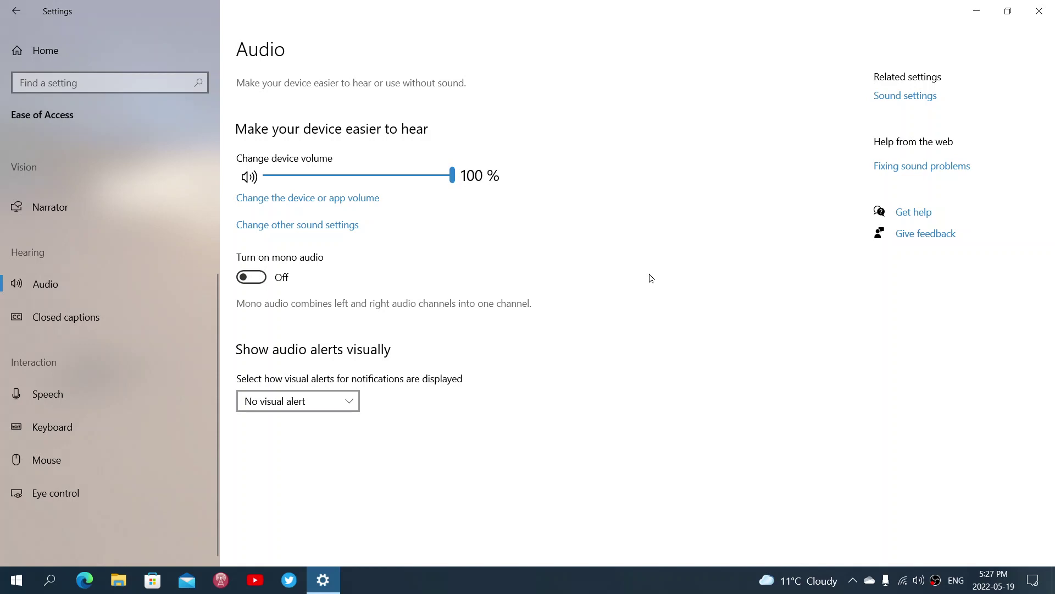
click(85, 317)
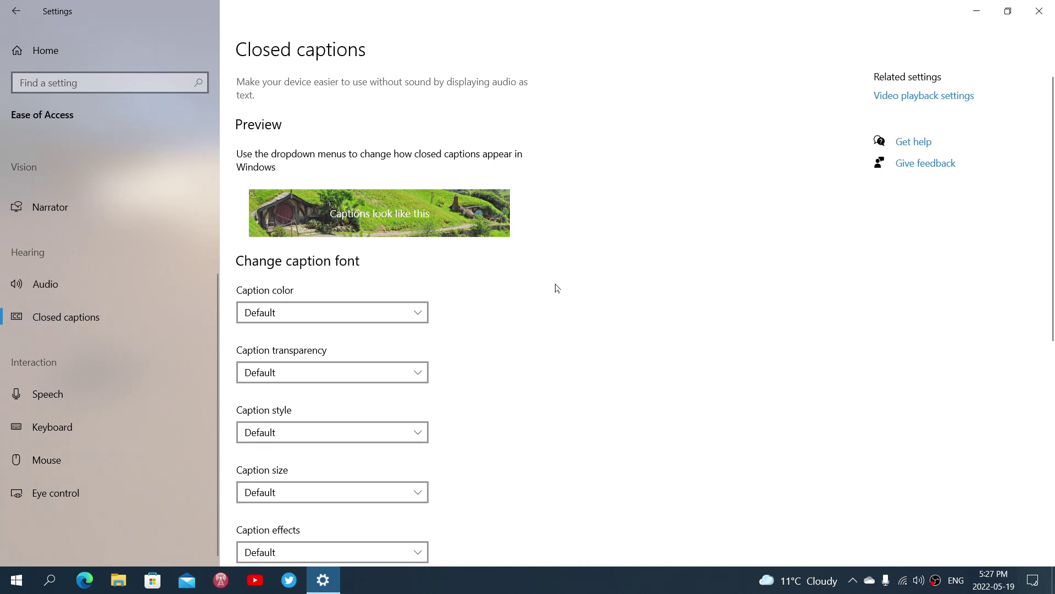
click(1039, 11)
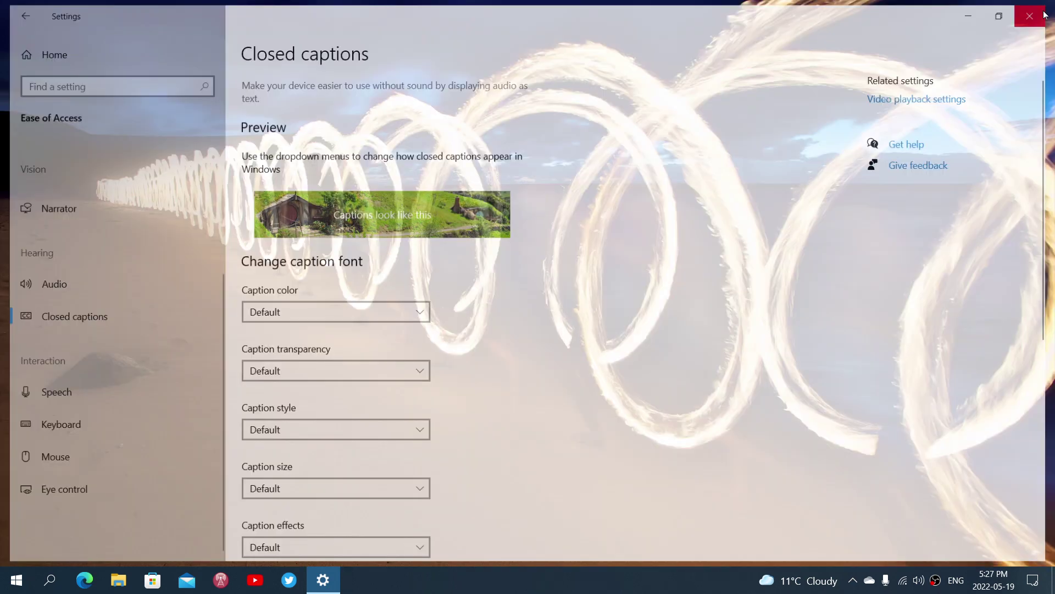
click(12, 579)
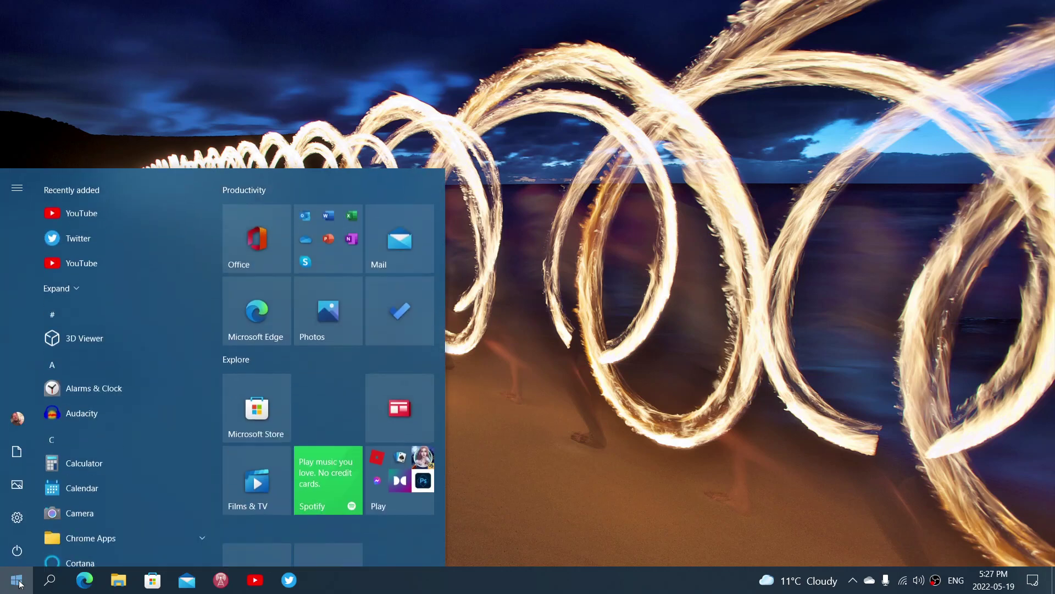
click(15, 517)
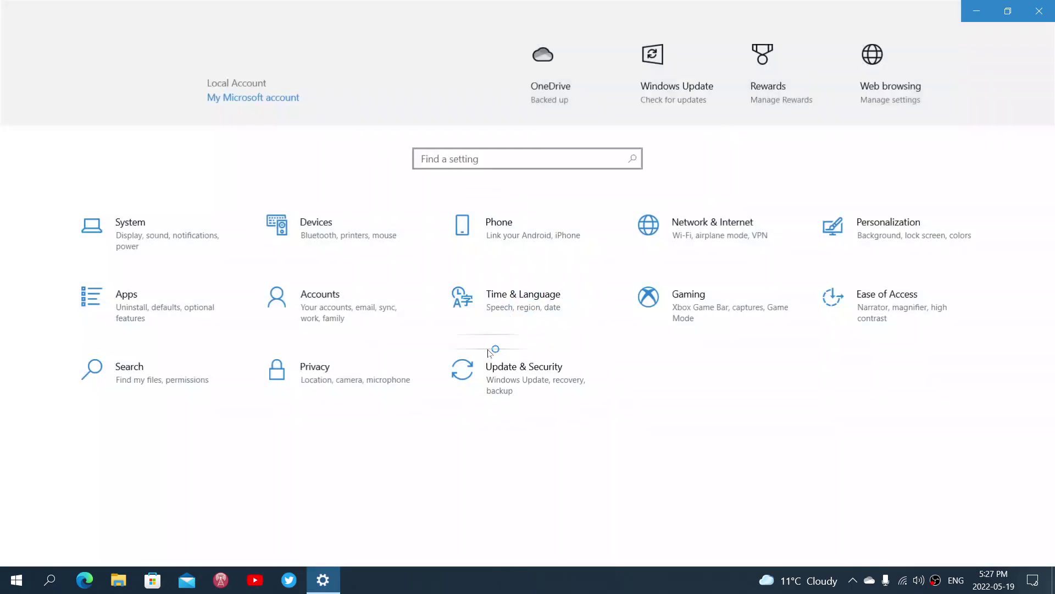
click(874, 305)
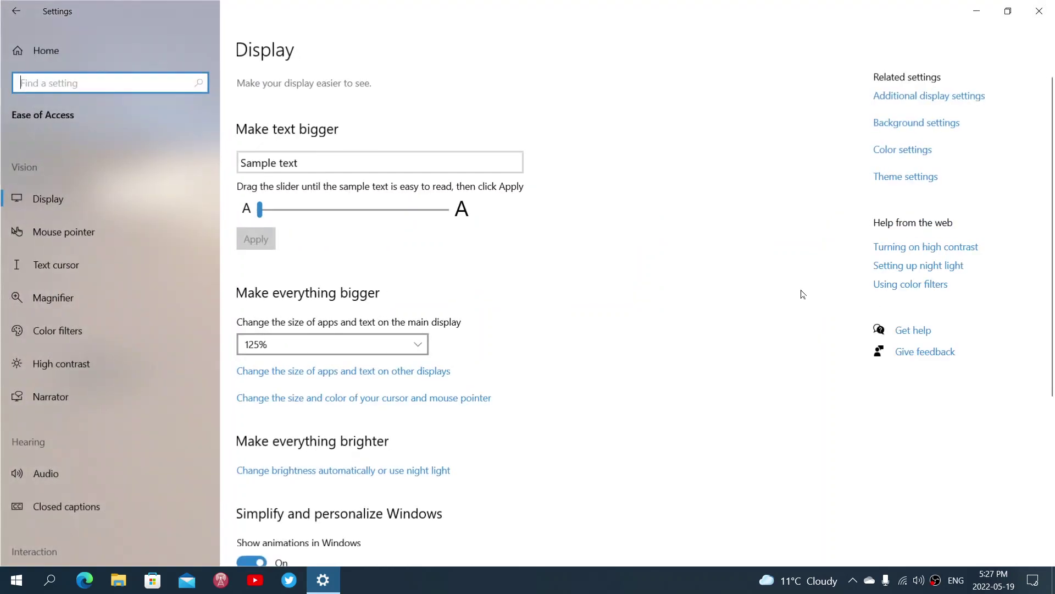
scroll(132, 272, down, 3)
click(109, 322)
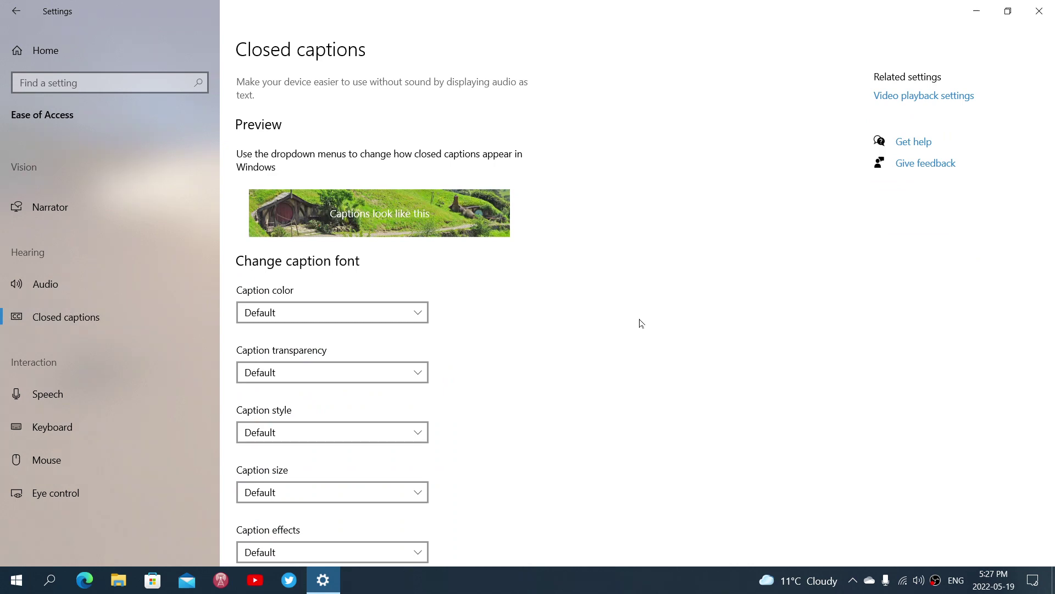
click(1039, 11)
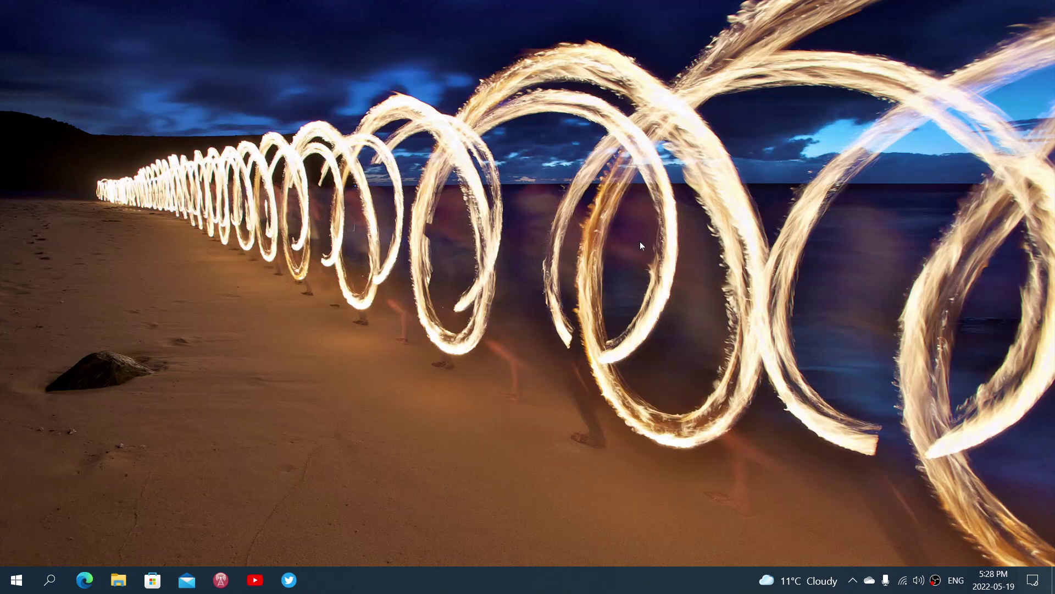